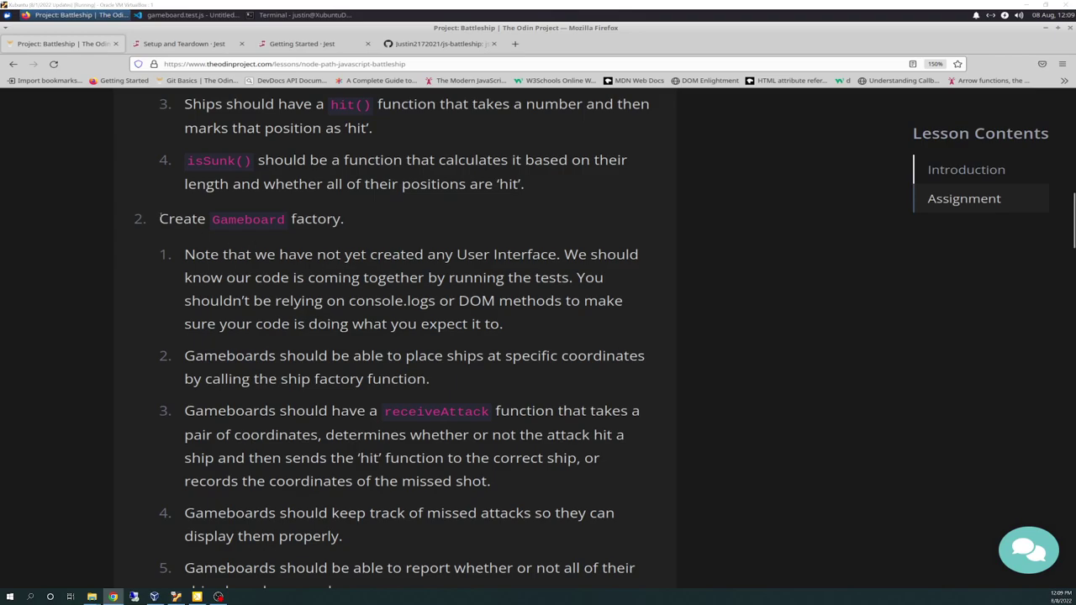
- Select the Gameboard factory instructions text on the Battleship page, then clear the selection
{"action": "mouse_move", "coordinate": [159, 219]}
{"action": "left_mouse_down"}
{"action": "mouse_move", "coordinate": [417, 416]}
{"action": "mouse_move", "coordinate": [420, 480]}
{"action": "left_mouse_up"}
{"action": "left_click", "coordinate": [466, 268]}
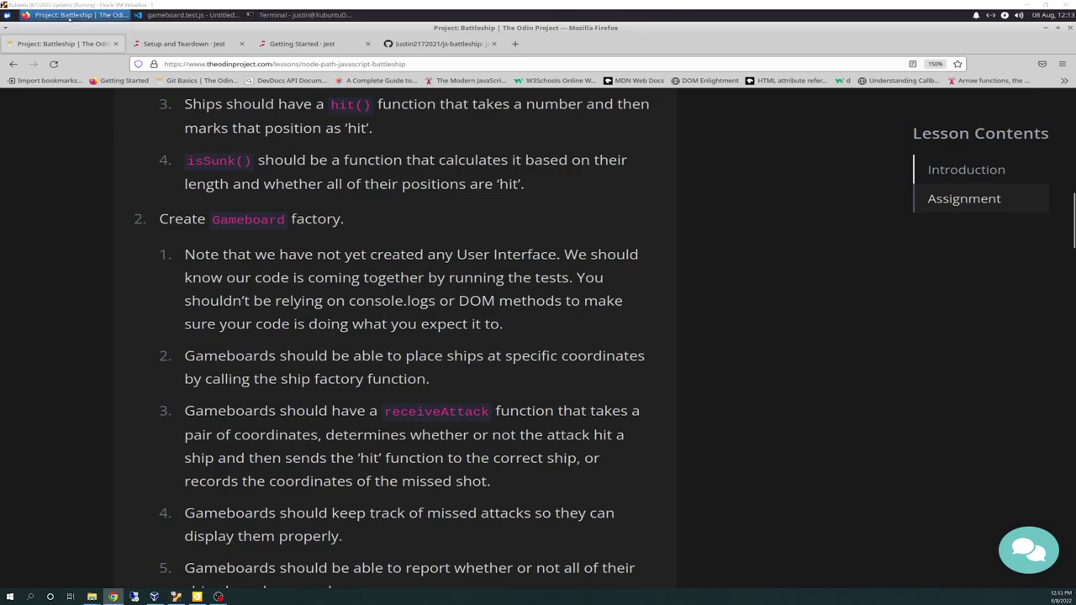
{"action": "scroll", "coordinate": [277, 221], "scroll_direction": "up", "scroll_amount": 5}
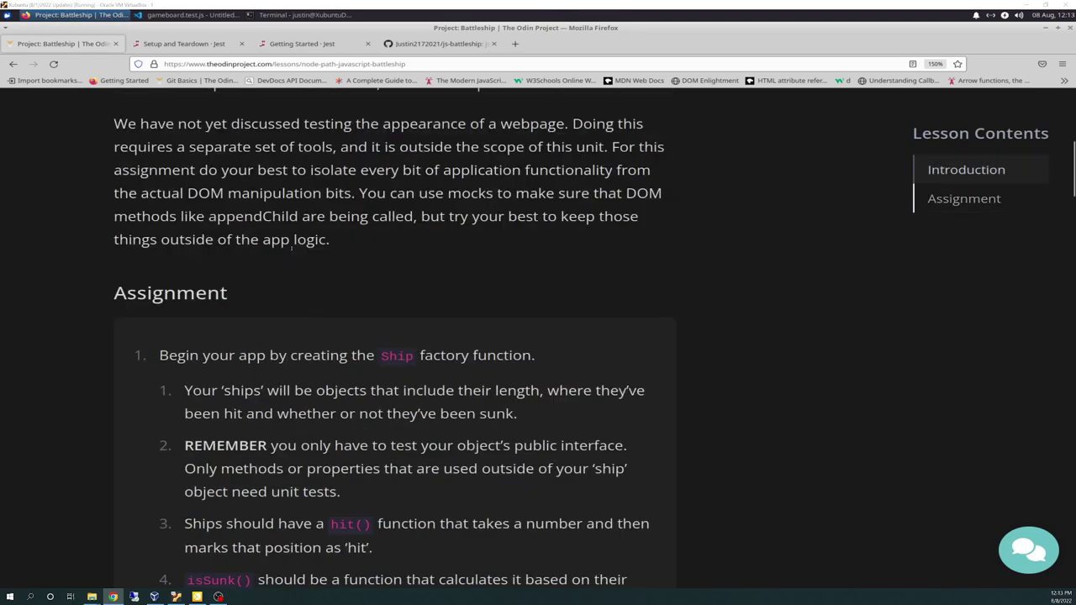
{"action": "scroll", "coordinate": [420, 303], "scroll_direction": "up", "scroll_amount": 4}
{"action": "scroll", "coordinate": [556, 386], "scroll_direction": "up", "scroll_amount": 2}
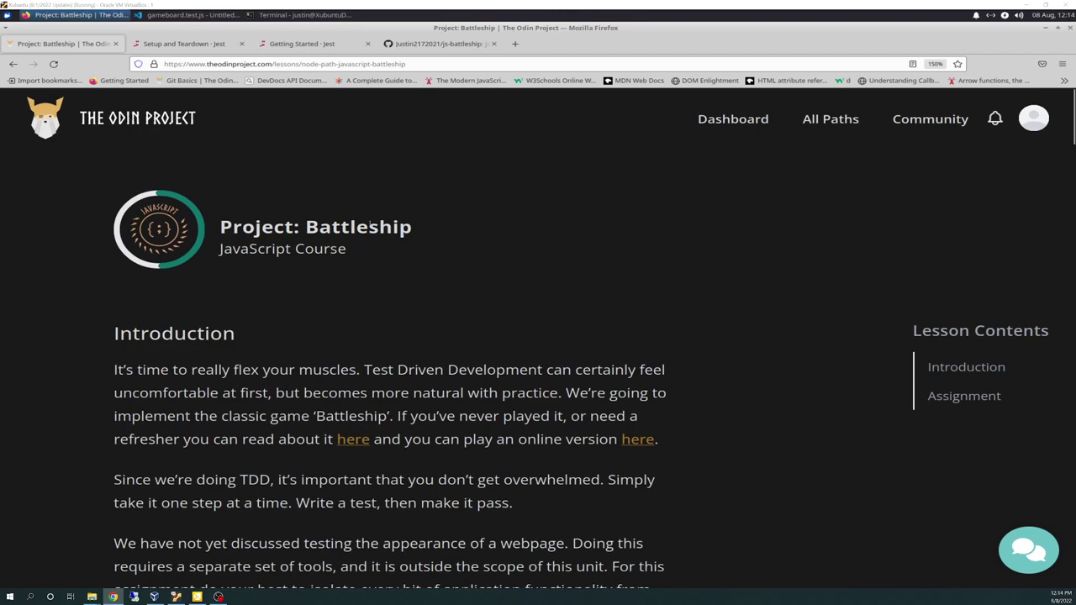
- Go to the JavaScript course overview and move down to the Testing JavaScript lessons
{"action": "left_click", "coordinate": [159, 229]}
{"action": "scroll", "coordinate": [672, 449], "scroll_direction": "down", "scroll_amount": 3}
{"action": "scroll", "coordinate": [673, 452], "scroll_direction": "down", "scroll_amount": 5}
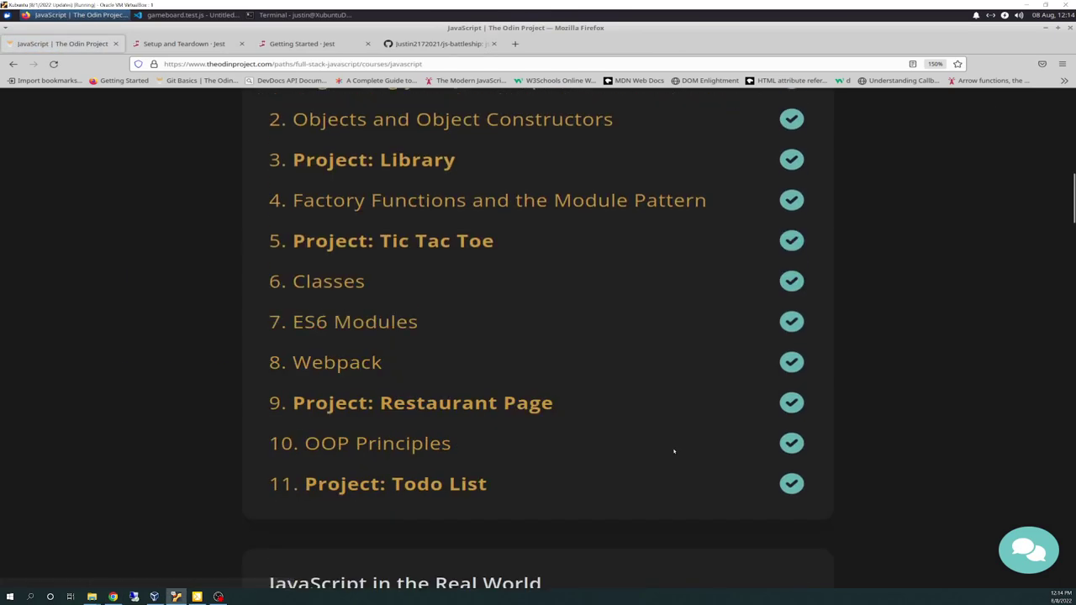
{"action": "scroll", "coordinate": [673, 451], "scroll_direction": "down", "scroll_amount": 1}
{"action": "scroll", "coordinate": [673, 450], "scroll_direction": "down", "scroll_amount": 1}
{"action": "scroll", "coordinate": [673, 447], "scroll_direction": "down", "scroll_amount": 2}
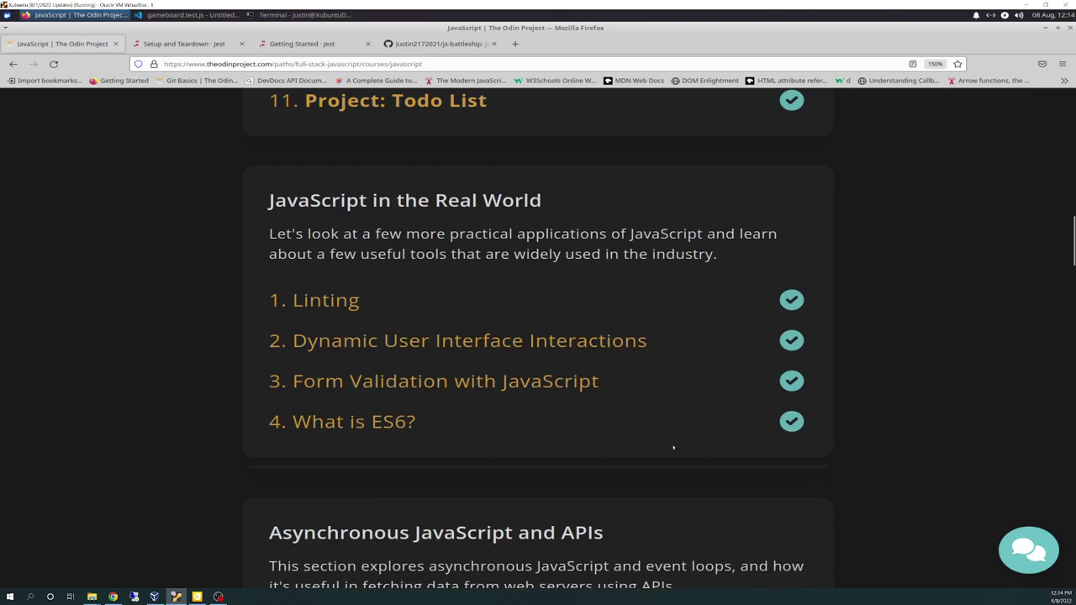
{"action": "scroll", "coordinate": [674, 445], "scroll_direction": "down", "scroll_amount": 5}
{"action": "scroll", "coordinate": [673, 444], "scroll_direction": "down", "scroll_amount": 10}
{"action": "scroll", "coordinate": [673, 444], "scroll_direction": "down", "scroll_amount": 4}
{"action": "scroll", "coordinate": [673, 444], "scroll_direction": "up", "scroll_amount": 1}
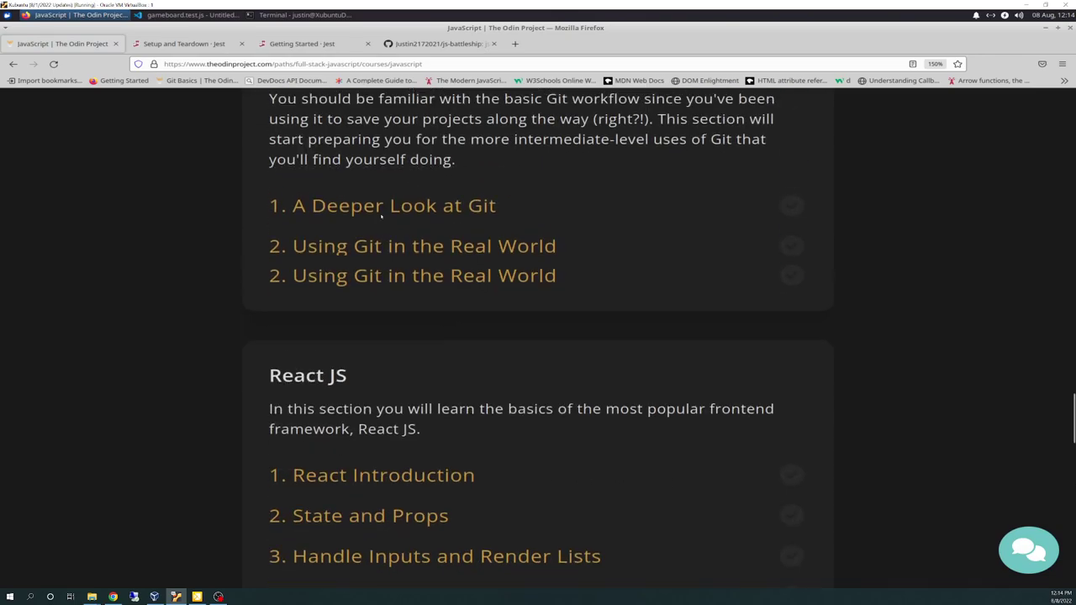
{"action": "scroll", "coordinate": [673, 444], "scroll_direction": "up", "scroll_amount": 1}
{"action": "left_click_drag", "start_coordinate": [289, 156], "coordinate": [504, 320]}
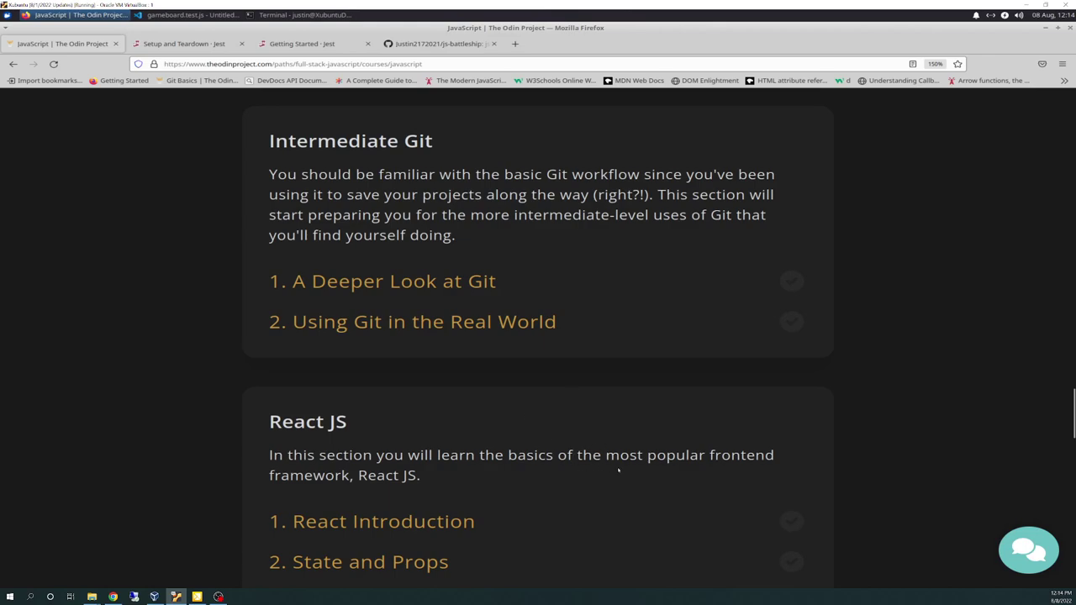
{"action": "scroll", "coordinate": [664, 471], "scroll_direction": "up", "scroll_amount": 1}
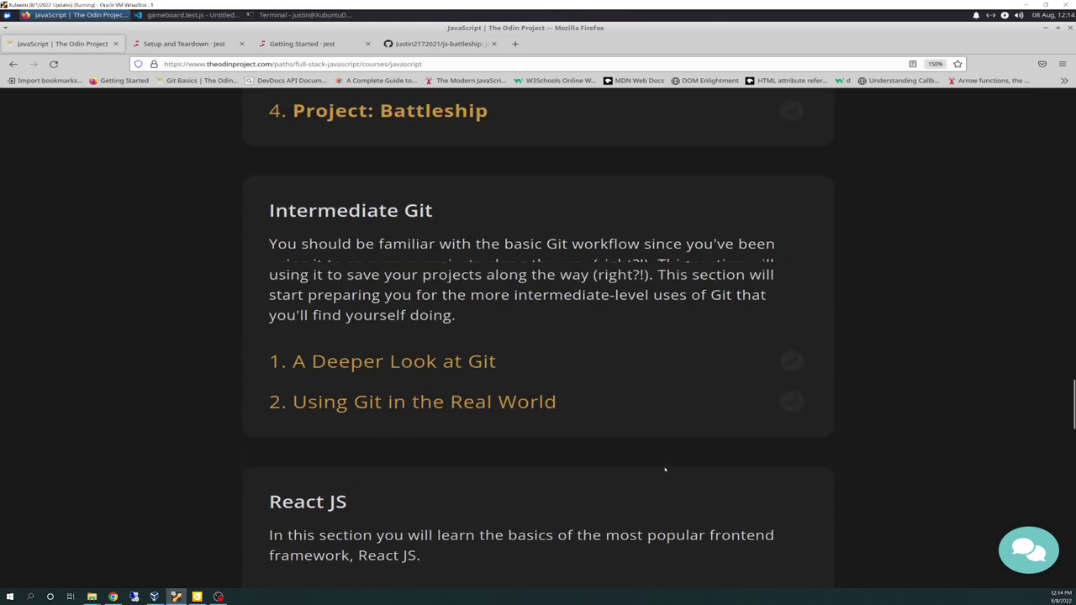
{"action": "scroll", "coordinate": [664, 471], "scroll_direction": "up", "scroll_amount": 1}
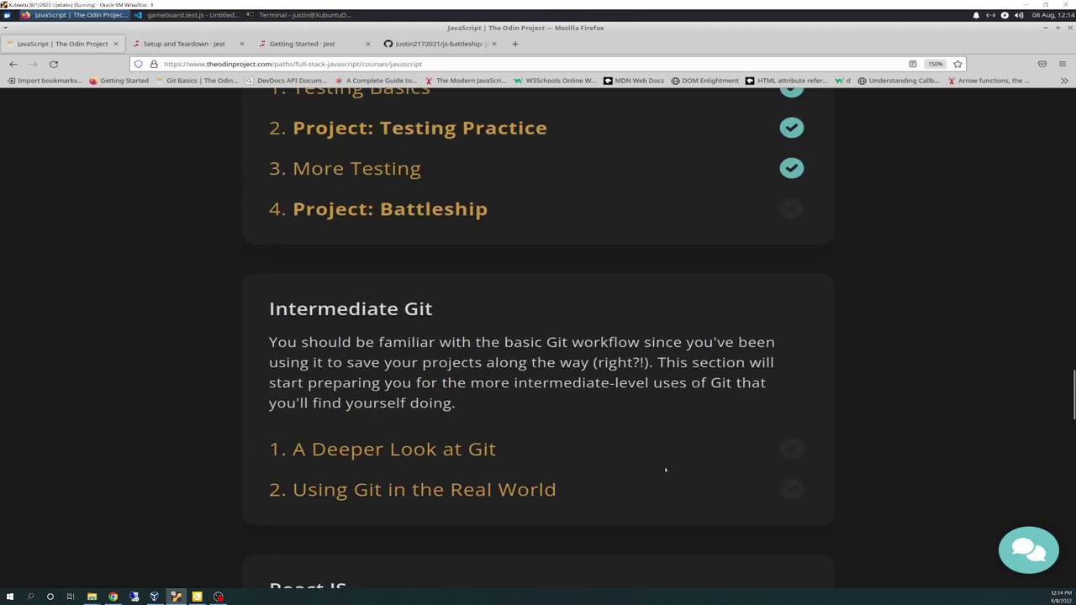
{"action": "scroll", "coordinate": [664, 470], "scroll_direction": "up", "scroll_amount": 4}
{"action": "scroll", "coordinate": [664, 470], "scroll_direction": "up", "scroll_amount": 3}
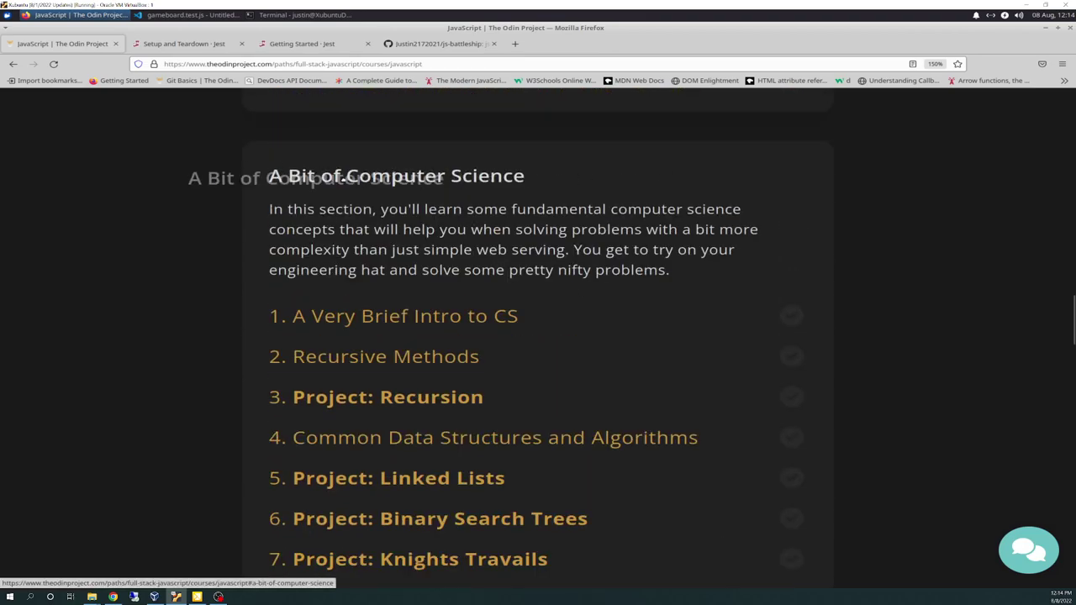
{"action": "left_click_drag", "start_coordinate": [636, 178], "coordinate": [101, 181]}
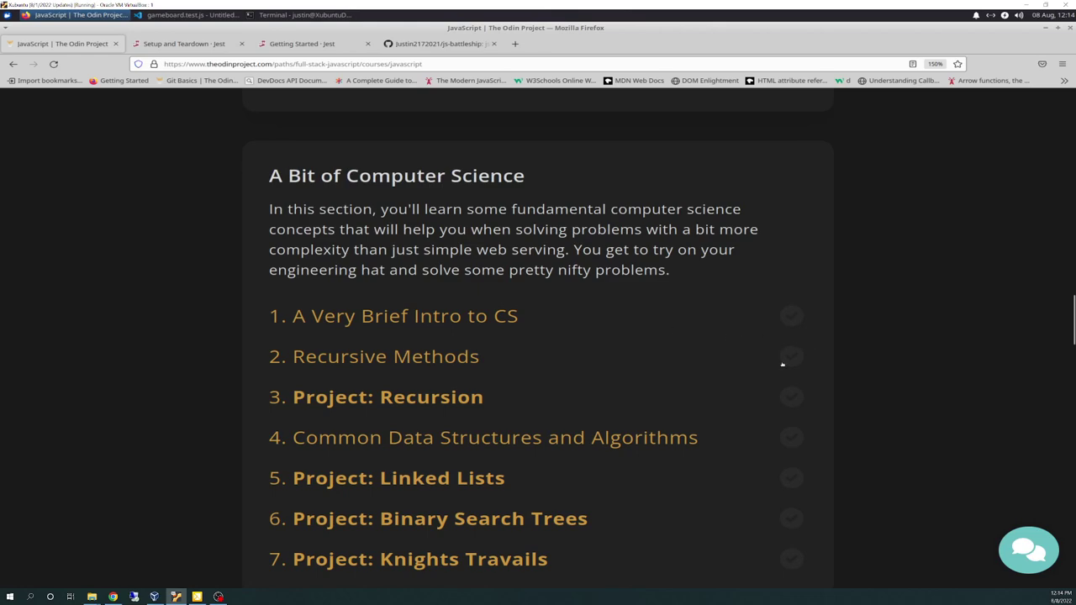
{"action": "scroll", "coordinate": [691, 397], "scroll_direction": "down", "scroll_amount": 2}
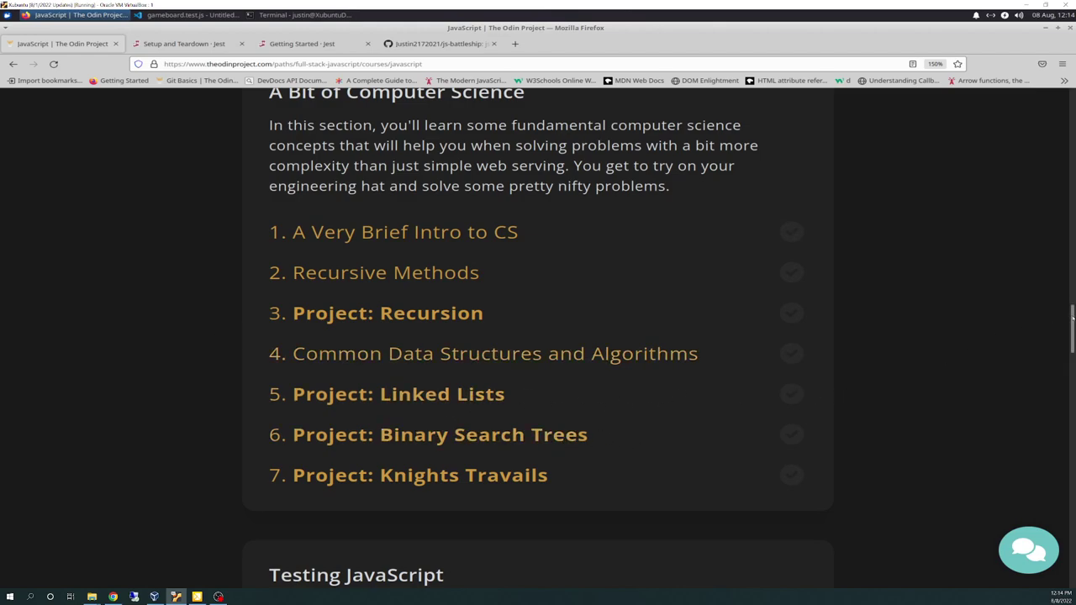
{"action": "left_click_drag", "start_coordinate": [1073, 315], "coordinate": [1074, 374]}
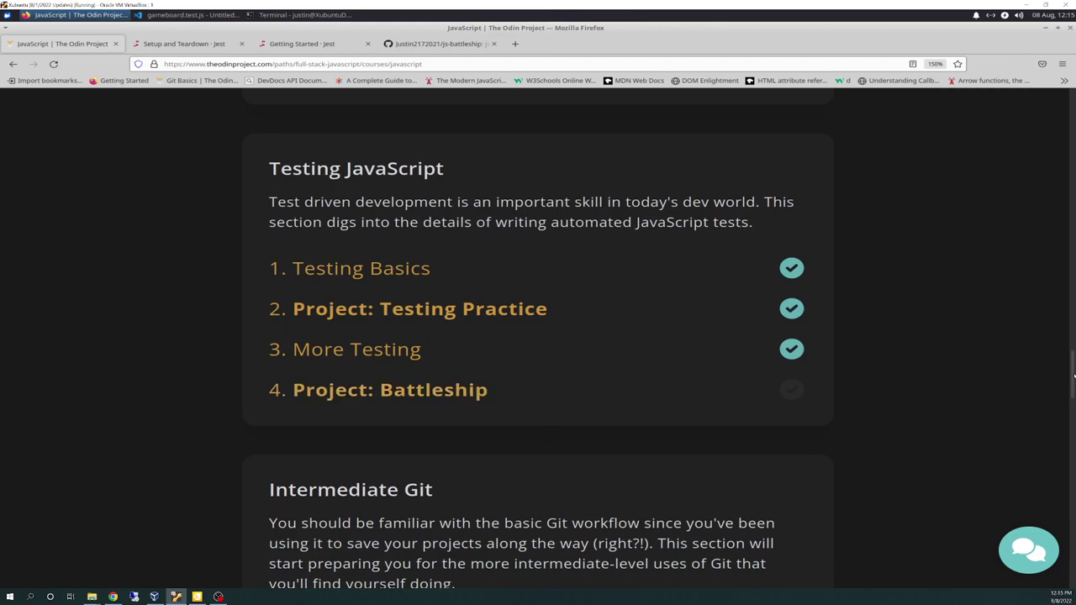
{"action": "scroll", "coordinate": [976, 241], "scroll_direction": "up", "scroll_amount": 2}
{"action": "scroll", "coordinate": [976, 241], "scroll_direction": "up", "scroll_amount": 3}
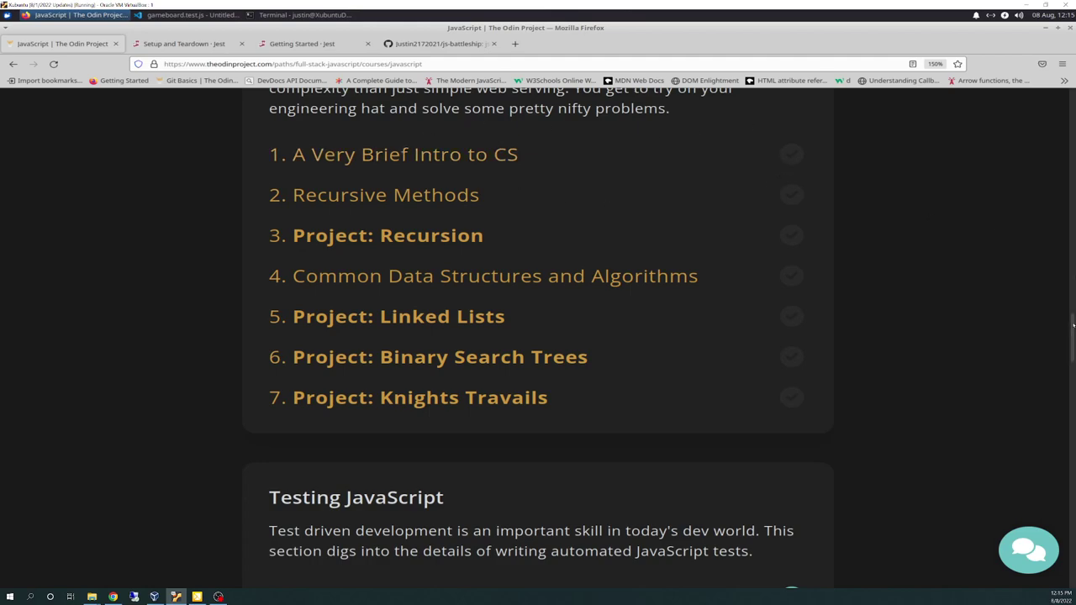
{"action": "scroll", "coordinate": [1074, 328], "scroll_direction": "down", "scroll_amount": 1}
{"action": "scroll", "coordinate": [990, 378], "scroll_direction": "down", "scroll_amount": 3}
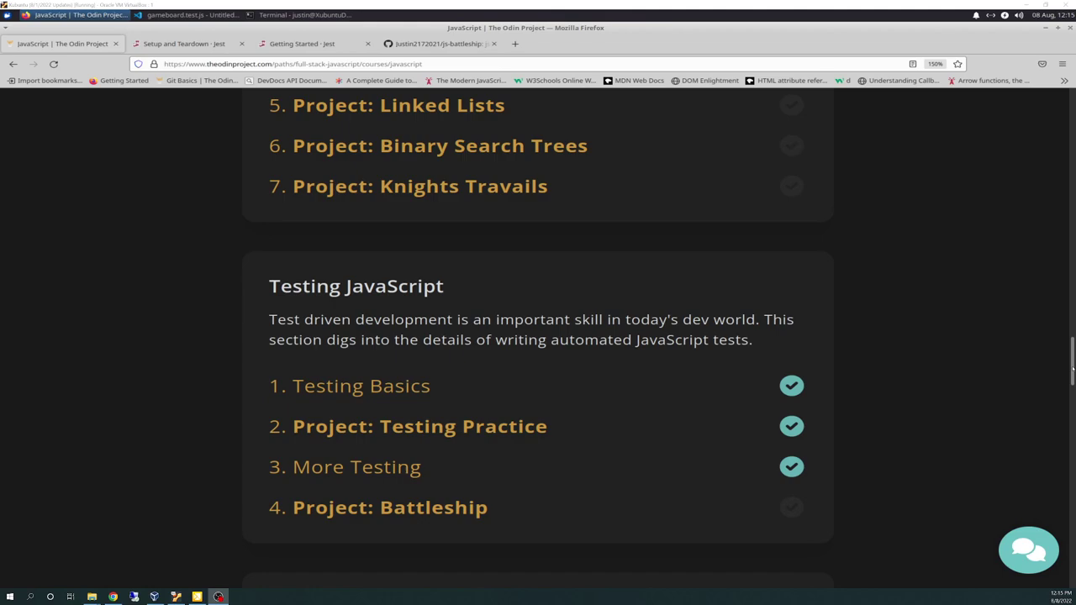
{"action": "scroll", "coordinate": [716, 404], "scroll_direction": "down", "scroll_amount": 1}
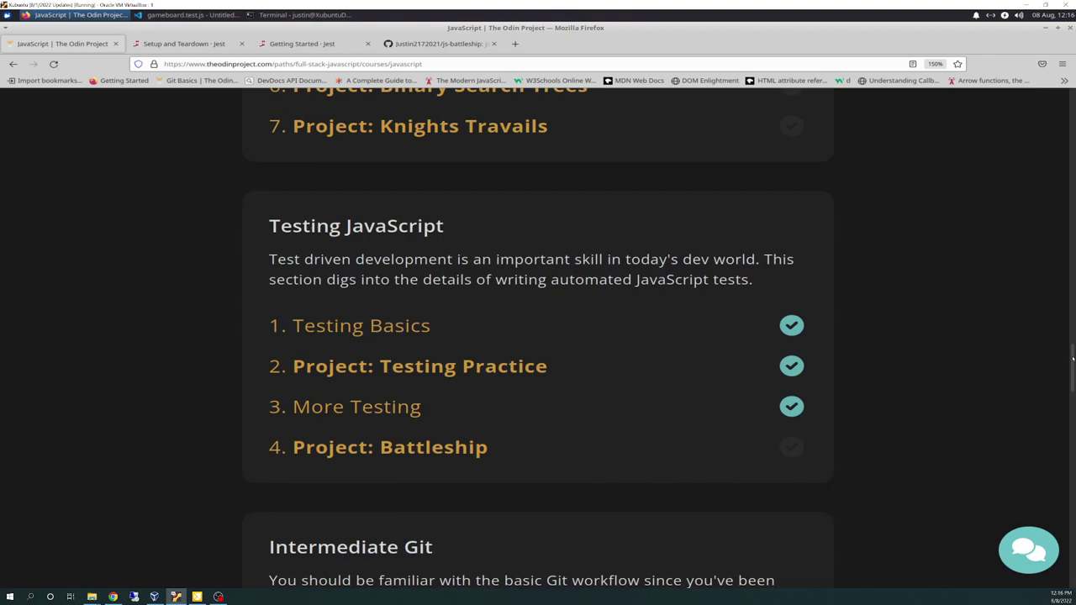
{"action": "left_click_drag", "start_coordinate": [1072, 357], "coordinate": [1073, 360]}
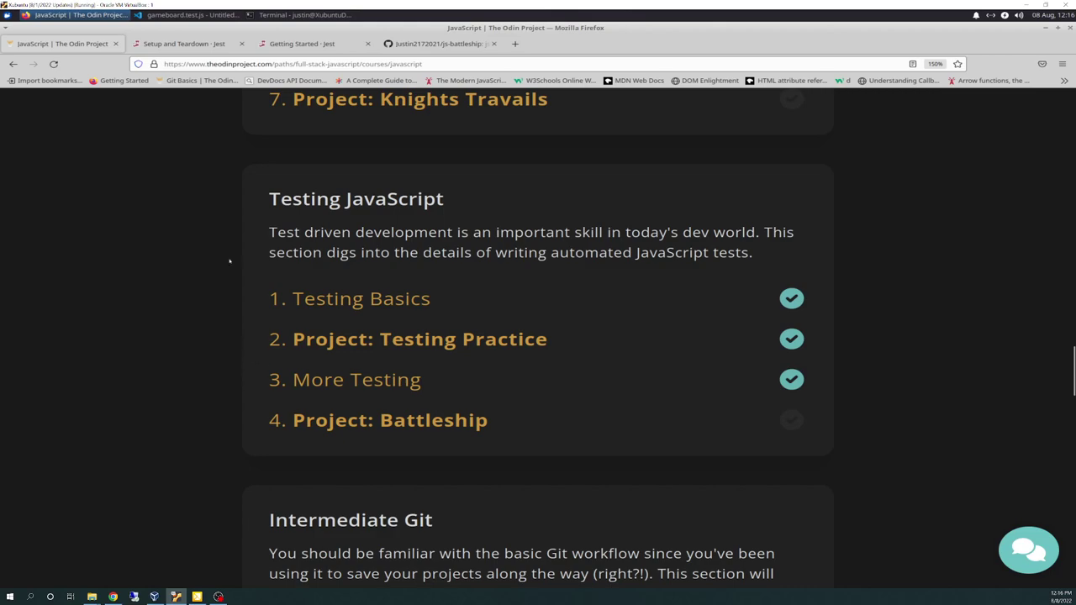
{"action": "scroll", "coordinate": [454, 248], "scroll_direction": "up", "scroll_amount": 3}
{"action": "scroll", "coordinate": [456, 250], "scroll_direction": "up", "scroll_amount": 2}
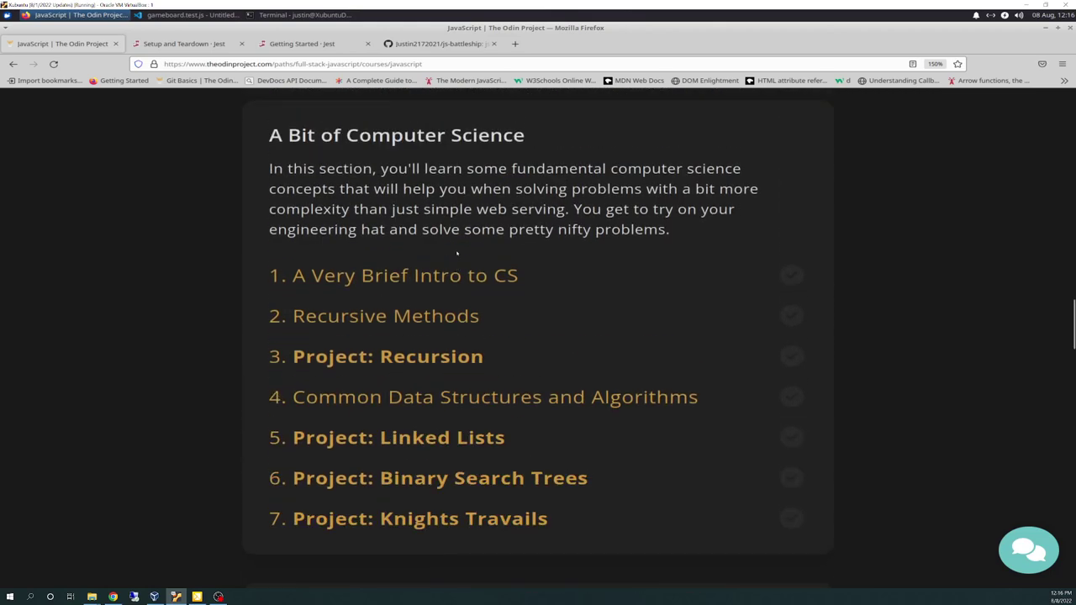